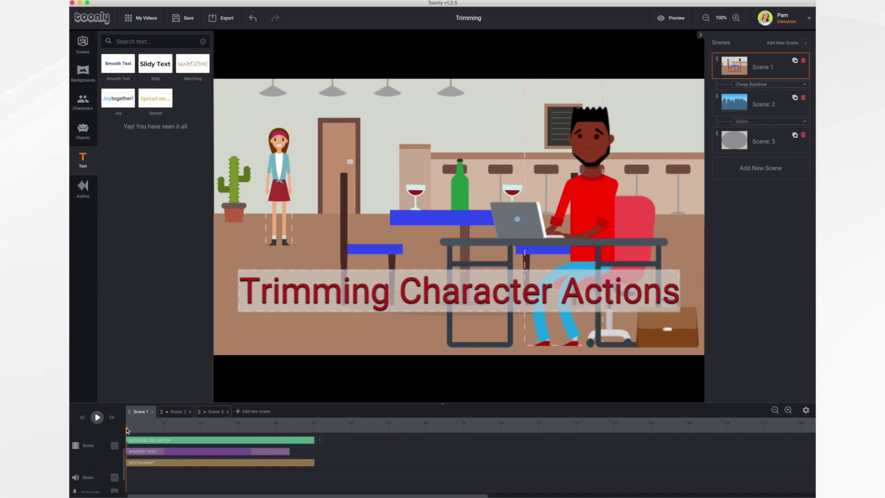
Step: Scrub through Scene 1's laptop animation from its start to the later part
left_click_drag(126, 430, 302, 439)
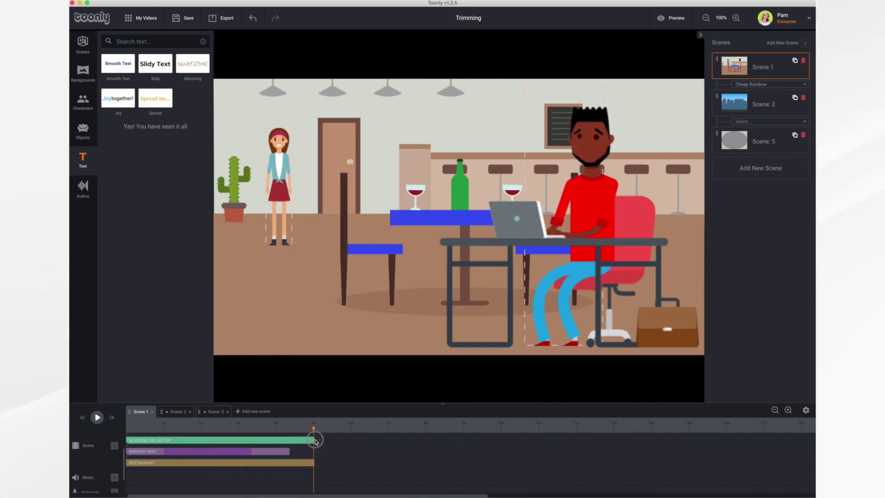
left_click(130, 431)
mouse_move(129, 432)
left_mouse_down()
mouse_move(233, 443)
mouse_move(316, 438)
mouse_move(182, 448)
mouse_move(311, 454)
mouse_move(128, 454)
left_mouse_up()
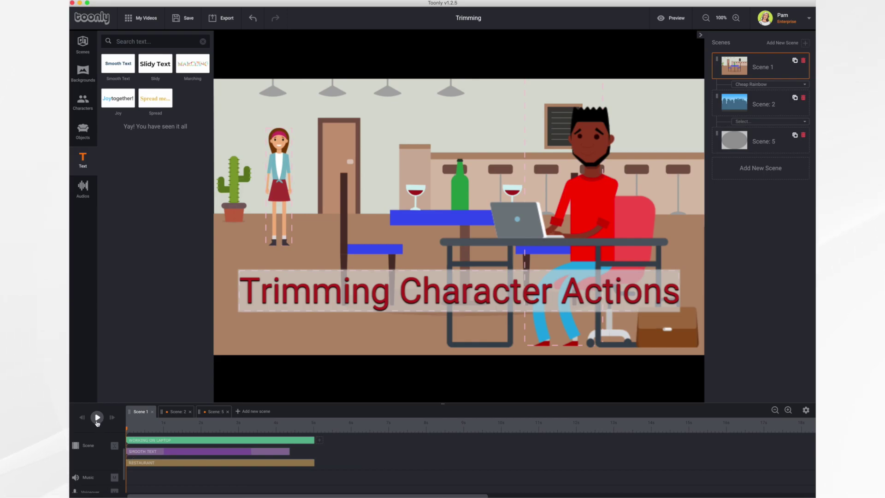
Step: Play Scene 1, then add a new Scene 4 with the Restaurant background
left_click(97, 417)
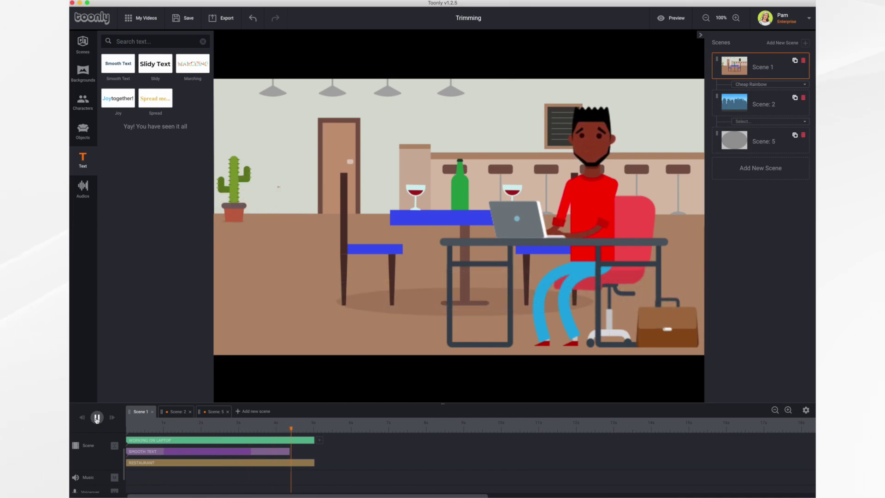
left_click(254, 410)
left_click_drag(117, 273, 384, 240)
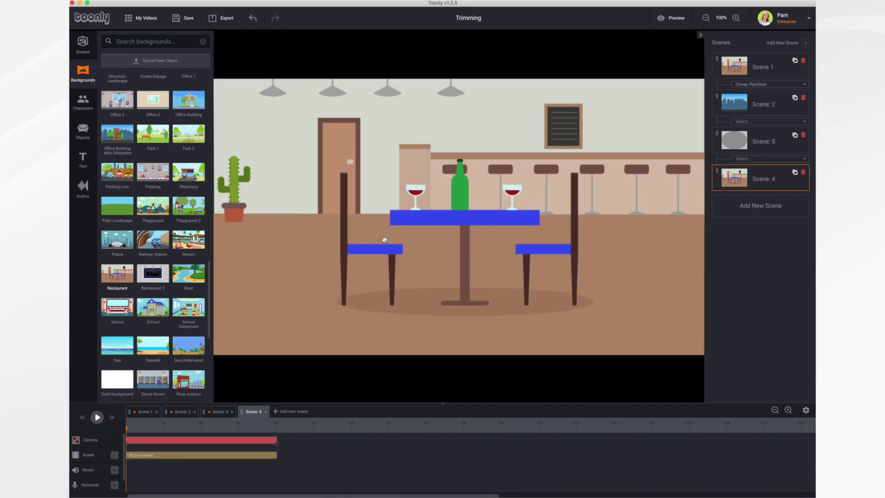
Step: Add African American Woman 3 to Scene 4, enlarged and placed near the restaurant door
left_click(83, 101)
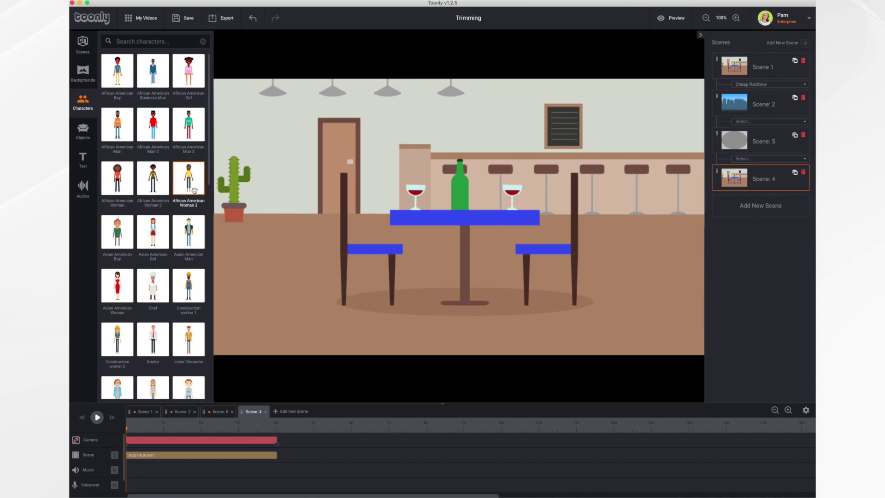
left_click_drag(188, 178, 340, 215)
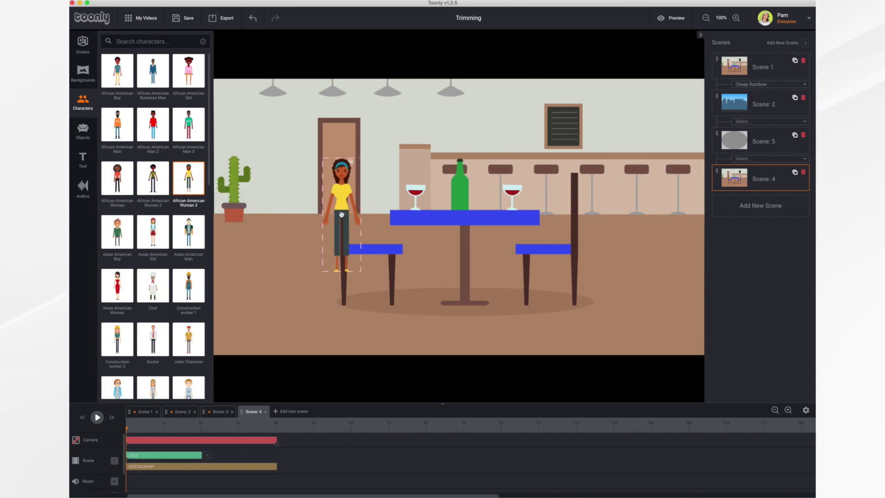
left_click_drag(341, 215, 306, 213)
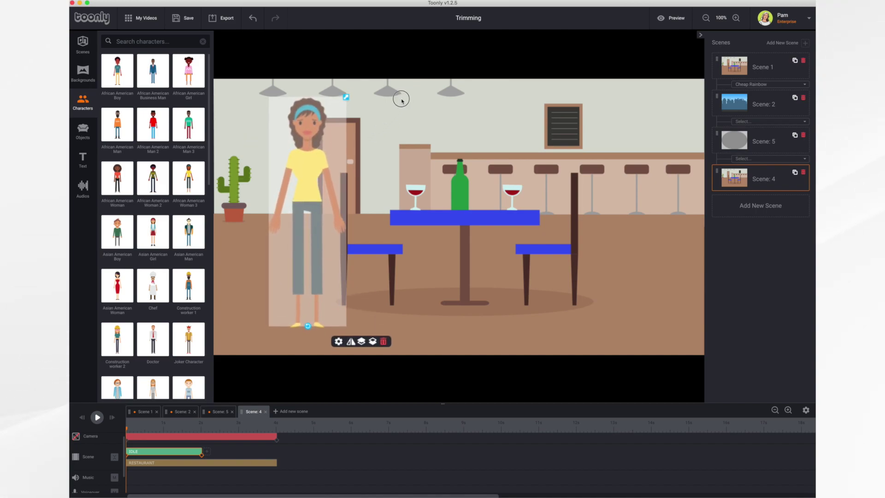
left_click_drag(327, 156, 339, 115)
left_click_drag(302, 178, 307, 193)
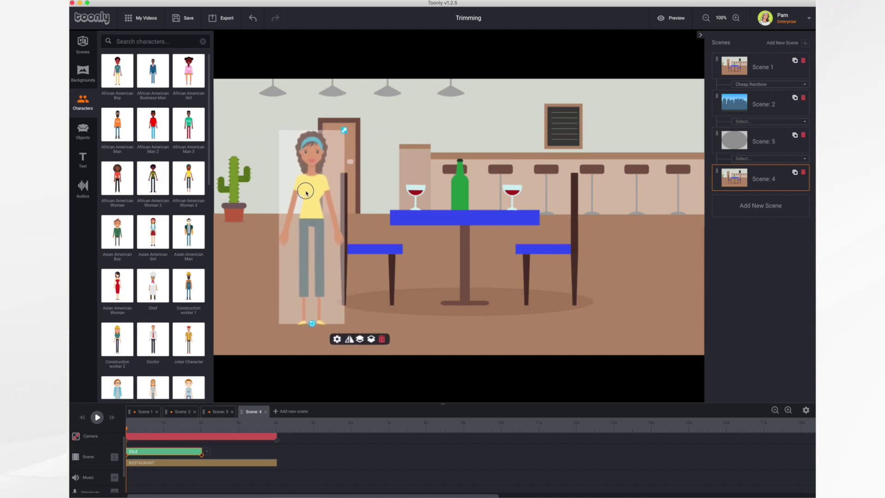
Step: Set the woman's animation type to Working on laptop and preview the scene
left_click(337, 339)
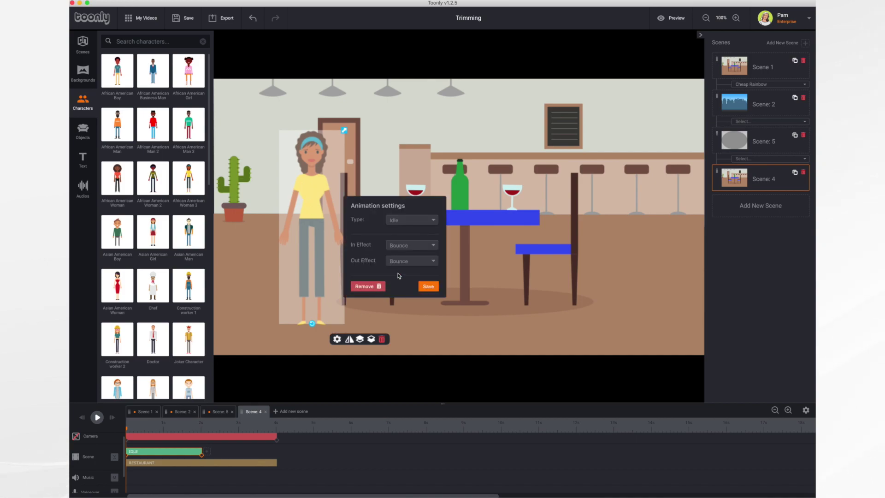
left_click(417, 223)
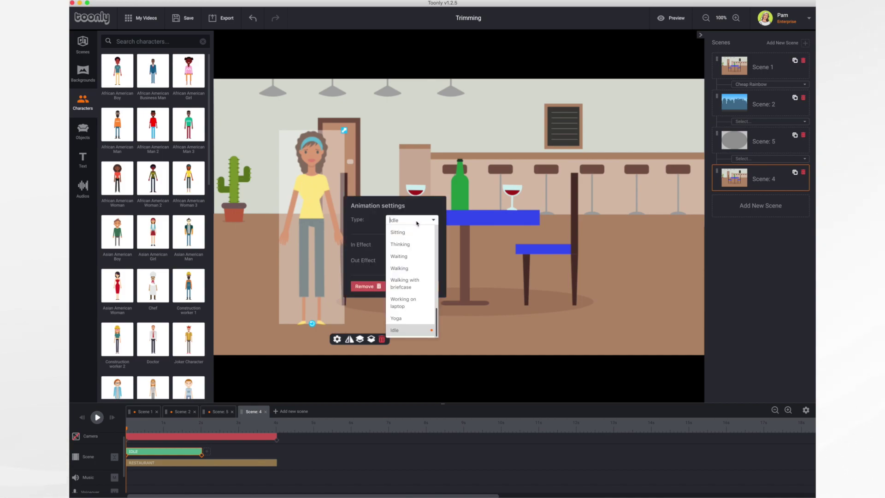
left_click(408, 301)
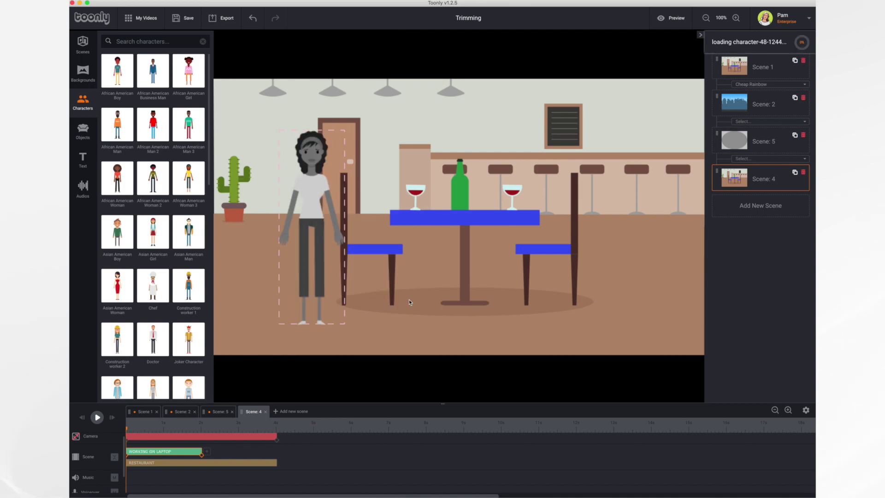
left_click(321, 193)
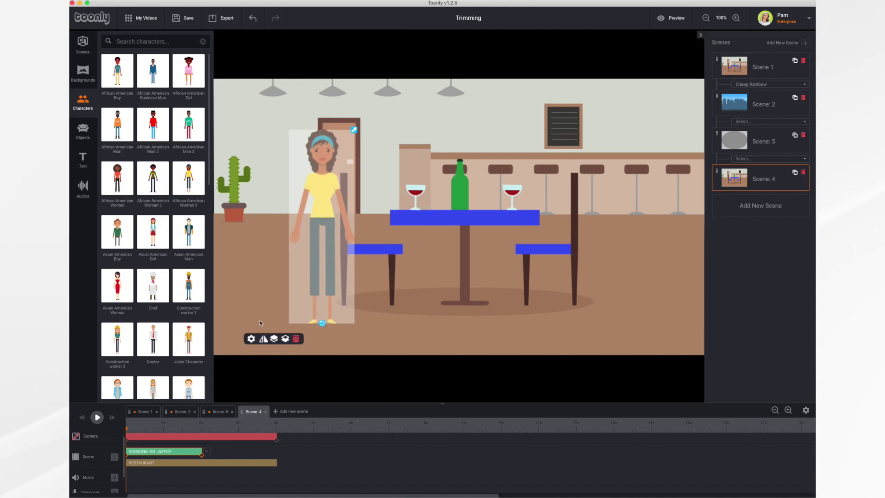
left_click(96, 417)
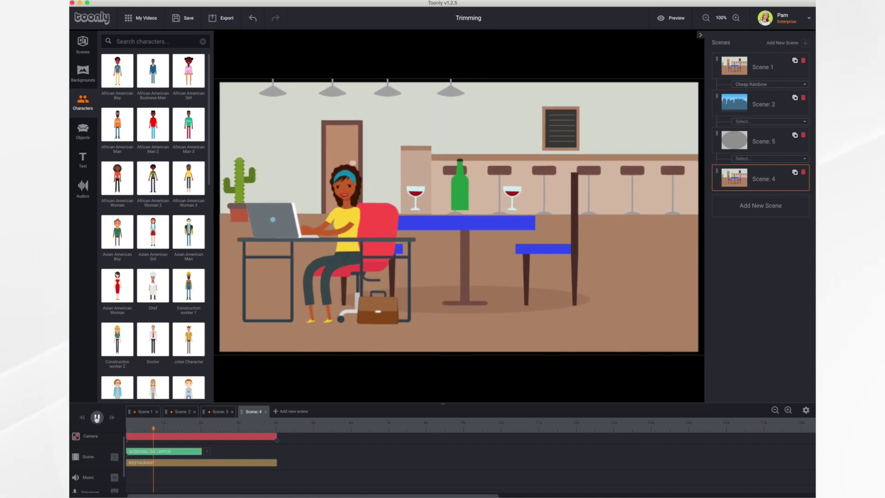
Step: Move the laptop-working woman to the right side of the restaurant and enlarge her
left_click_drag(355, 238, 614, 237)
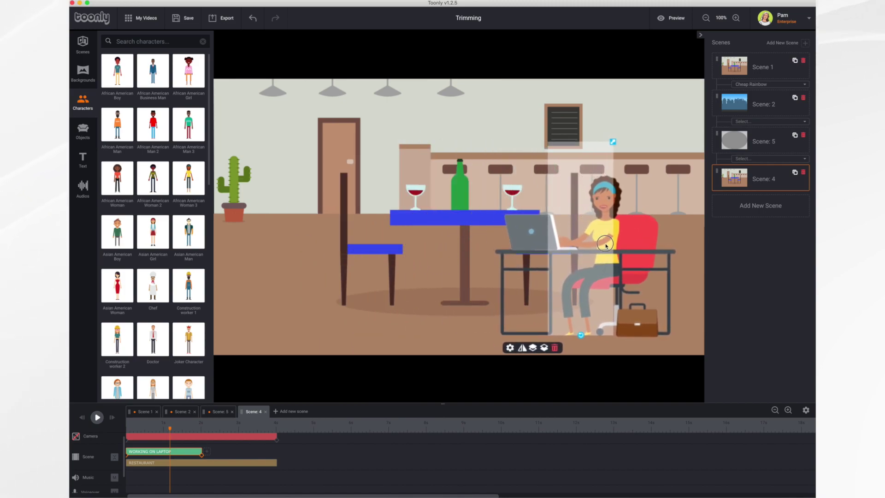
left_click_drag(613, 143, 656, 111)
left_click_drag(594, 240, 582, 241)
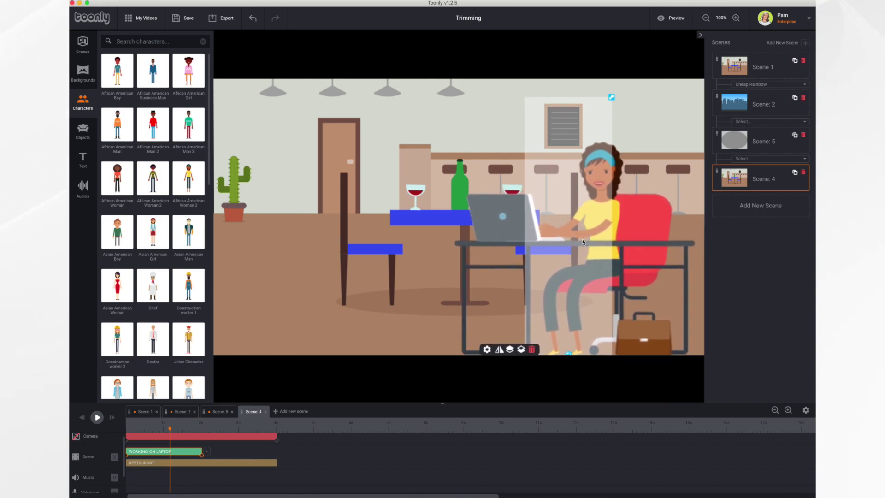
left_click_drag(583, 242, 583, 233)
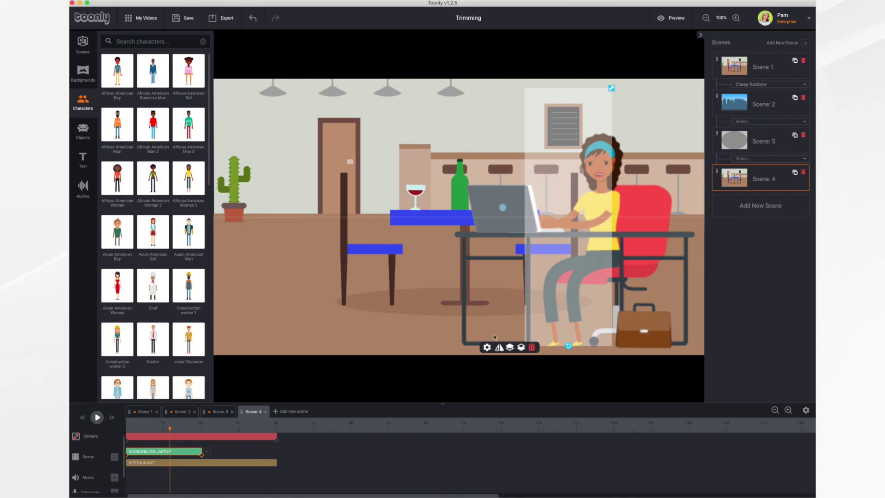
Step: Trim the laptop action's beginning to about frame 24, so she starts already seated
left_click(487, 347)
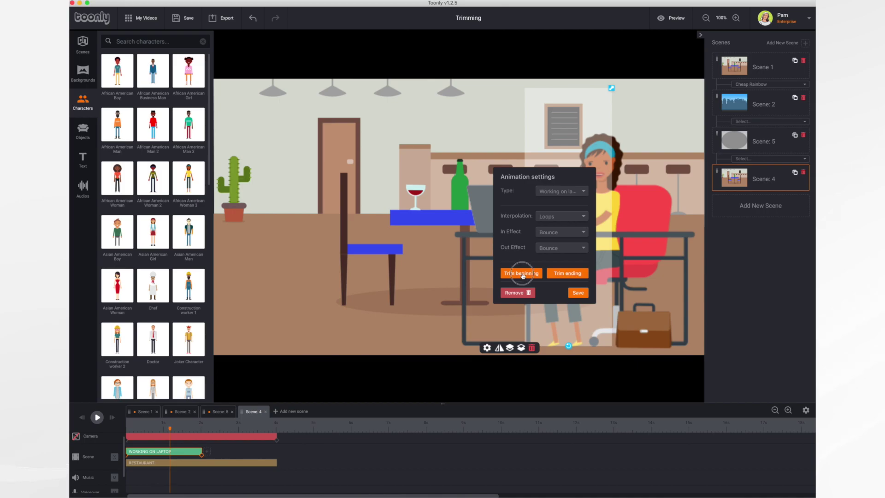
left_click(524, 274)
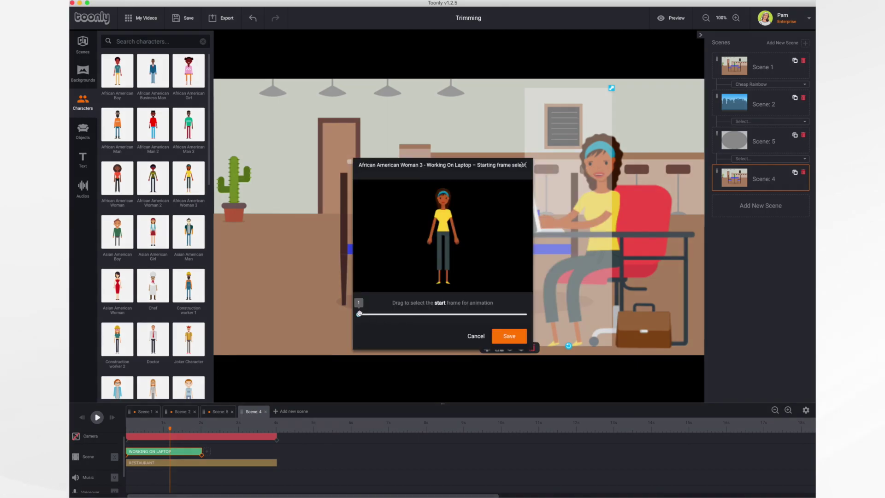
mouse_move(359, 313)
left_mouse_down()
mouse_move(475, 314)
mouse_move(370, 323)
mouse_move(417, 329)
mouse_move(408, 327)
left_mouse_up()
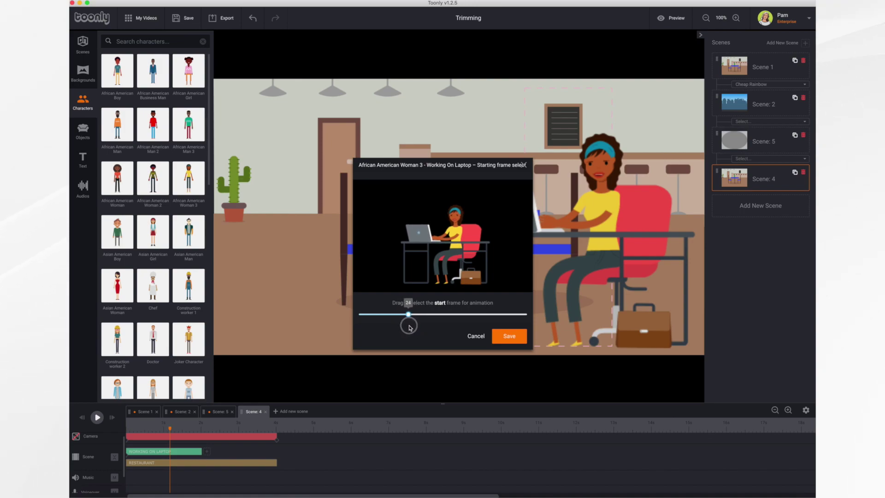
Step: Save the new start frame, replay Scene 4, and extend the laptop action to the playhead
left_click(506, 337)
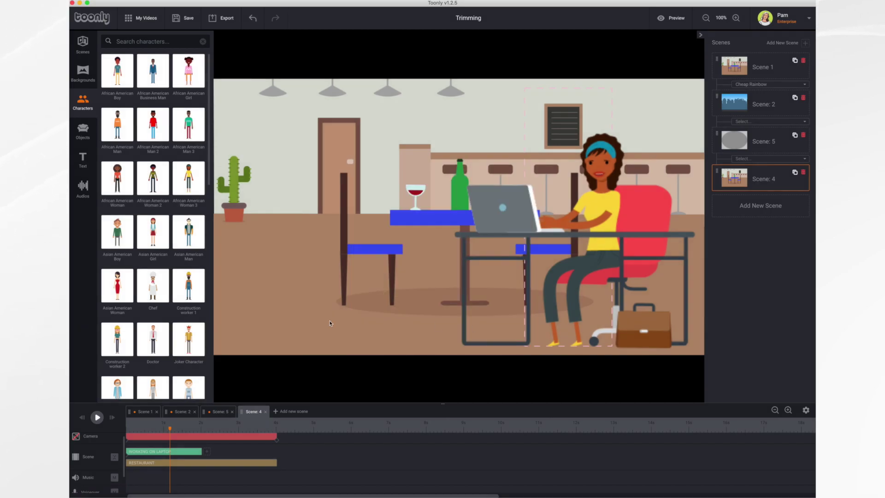
left_click_drag(169, 430, 114, 430)
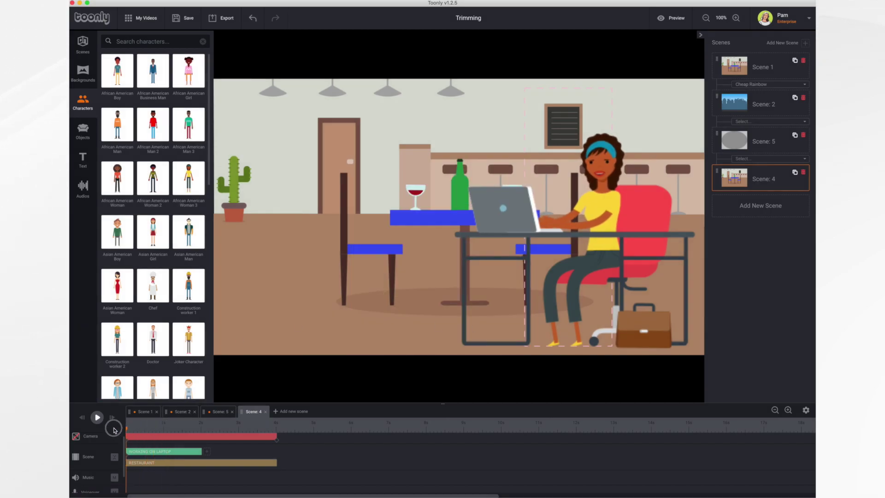
left_click(97, 418)
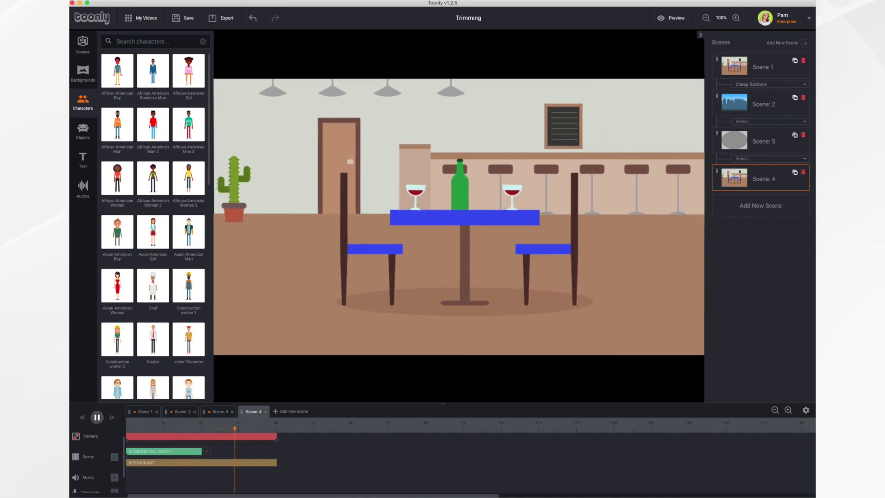
left_click(97, 417)
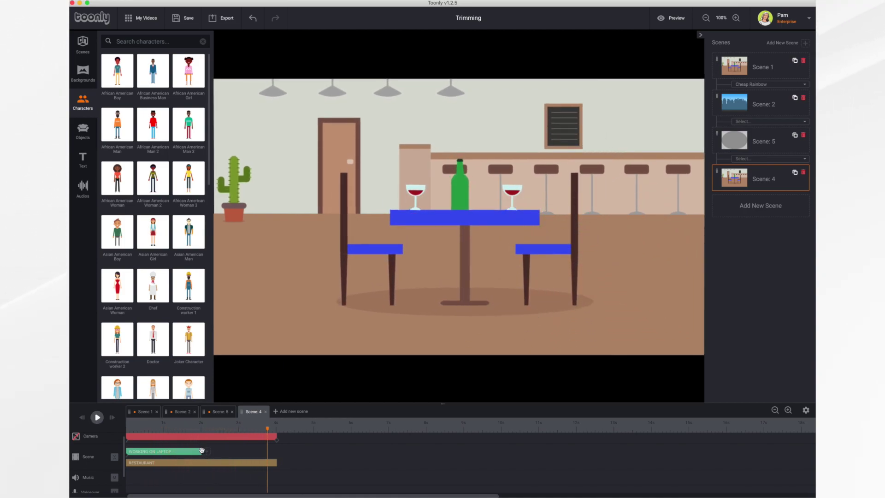
mouse_move(205, 453)
left_mouse_down()
mouse_move(314, 454)
mouse_move(315, 465)
left_mouse_up()
Step: Set the woman's animation effects to Instant, save, and scrub Scene 4 to review
left_click(487, 348)
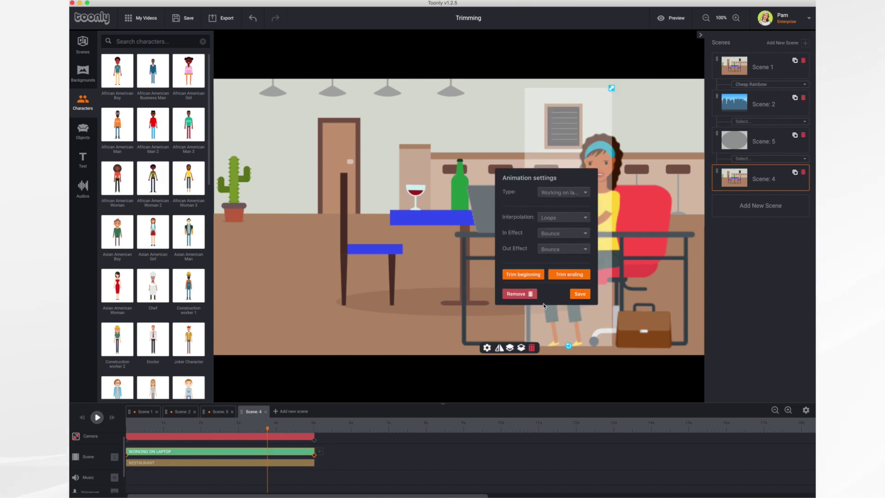
left_click(577, 236)
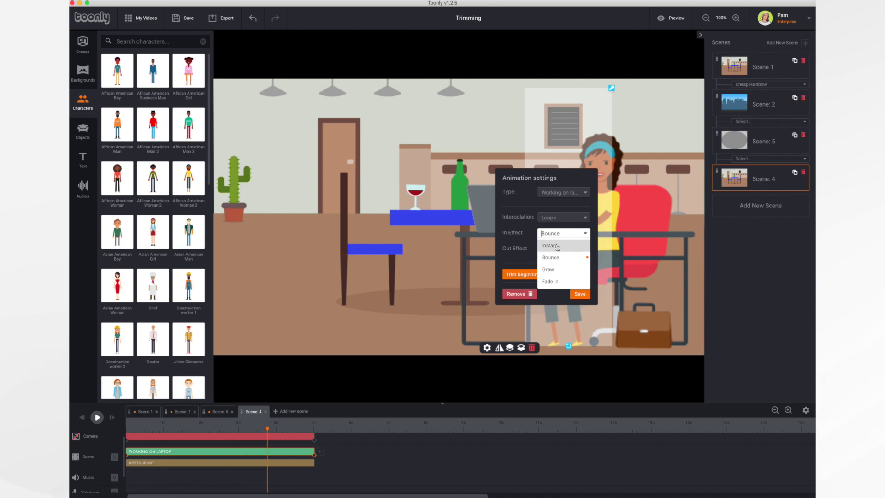
left_click(558, 245)
left_click(574, 251)
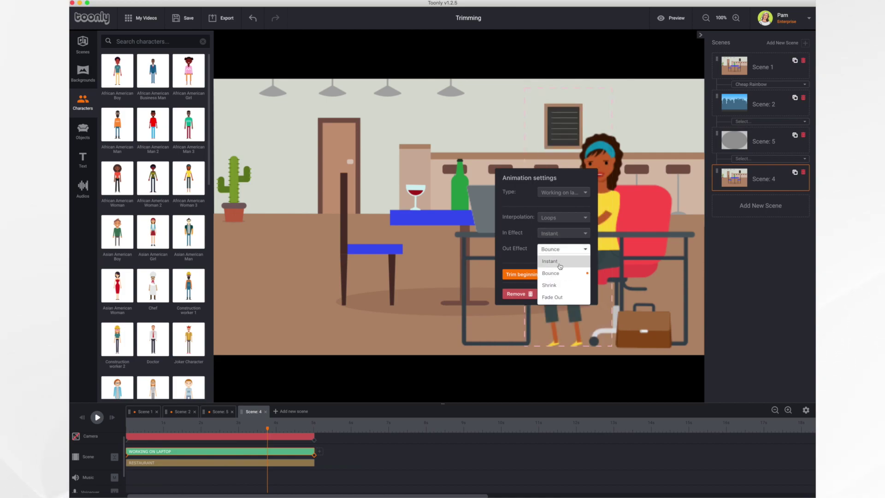
left_click(560, 261)
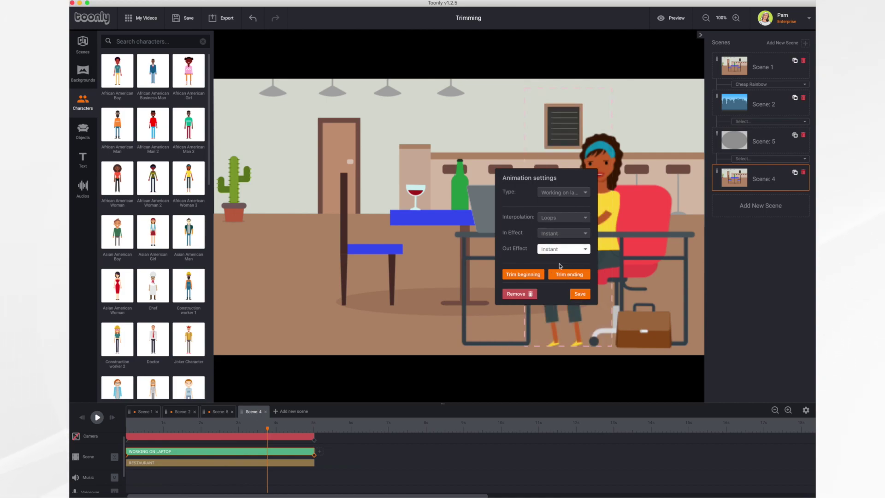
left_click(580, 293)
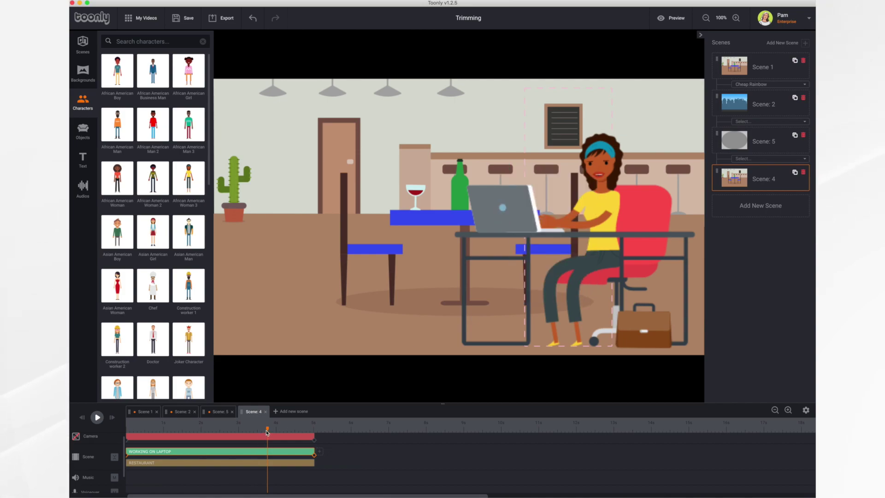
left_click_drag(267, 428, 92, 430)
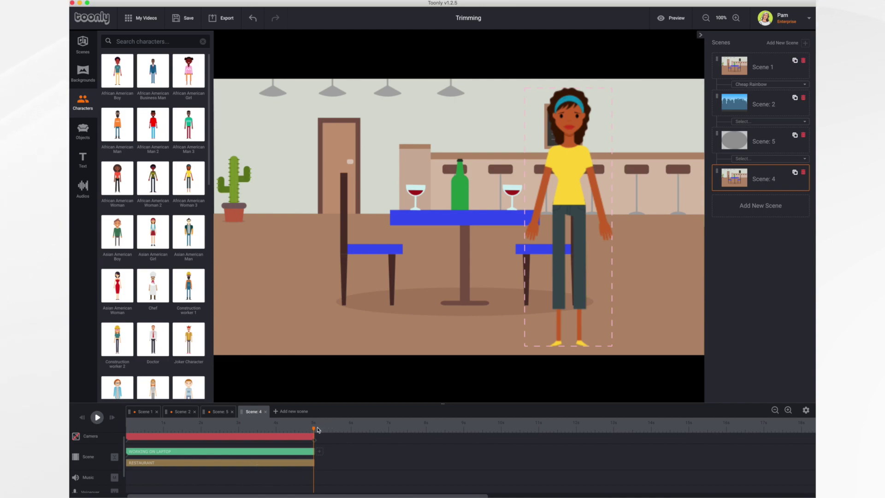
left_click_drag(314, 429, 284, 435)
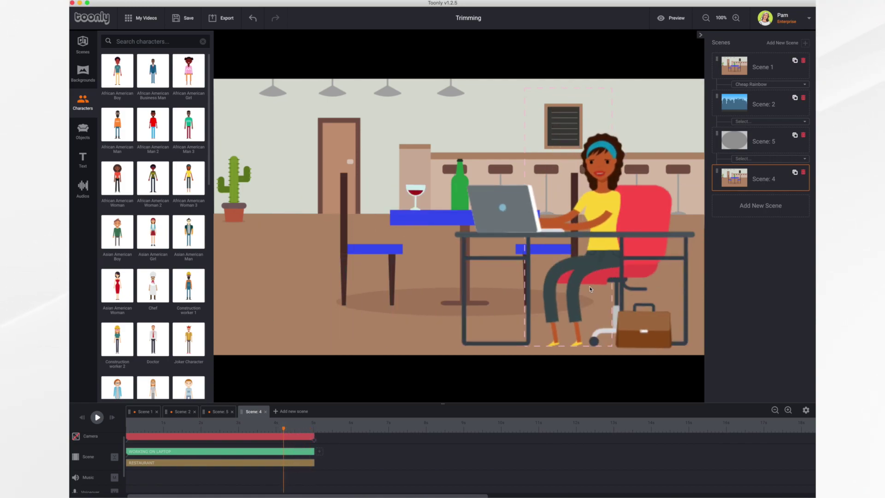
Step: Trim the laptop animation's ending back to the seated typing pose and replay Scene 4
left_click(571, 255)
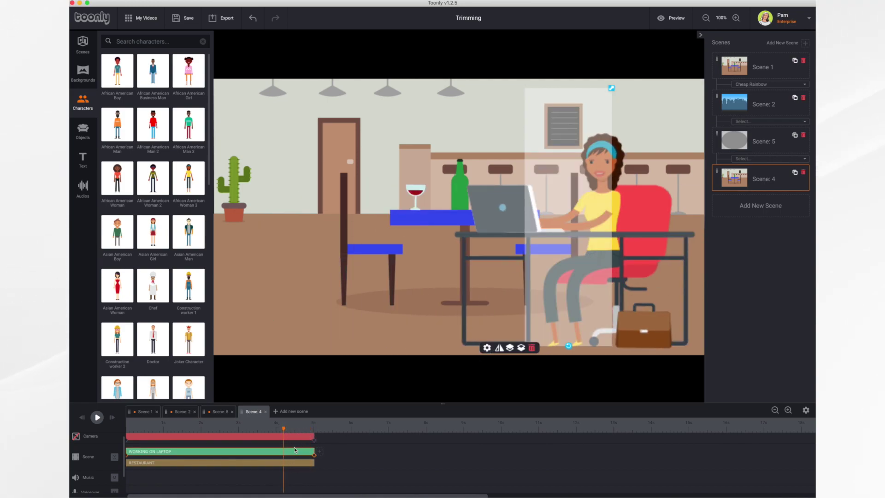
left_click(488, 349)
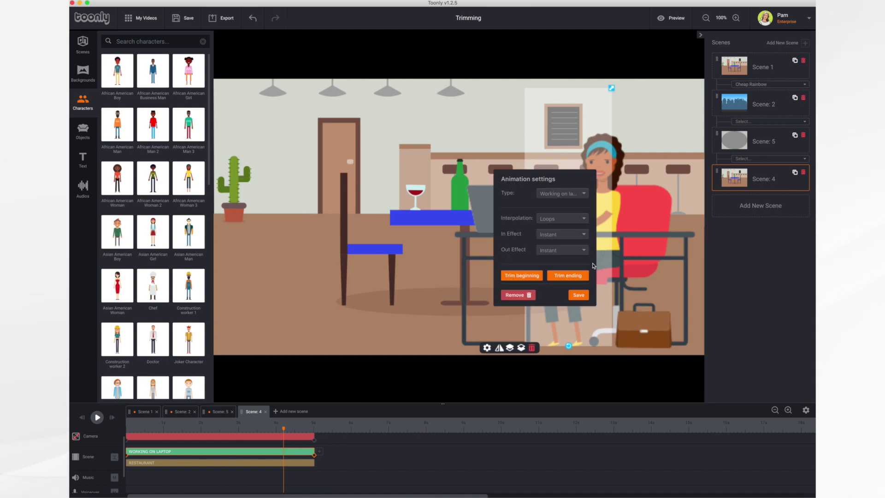
left_click(568, 276)
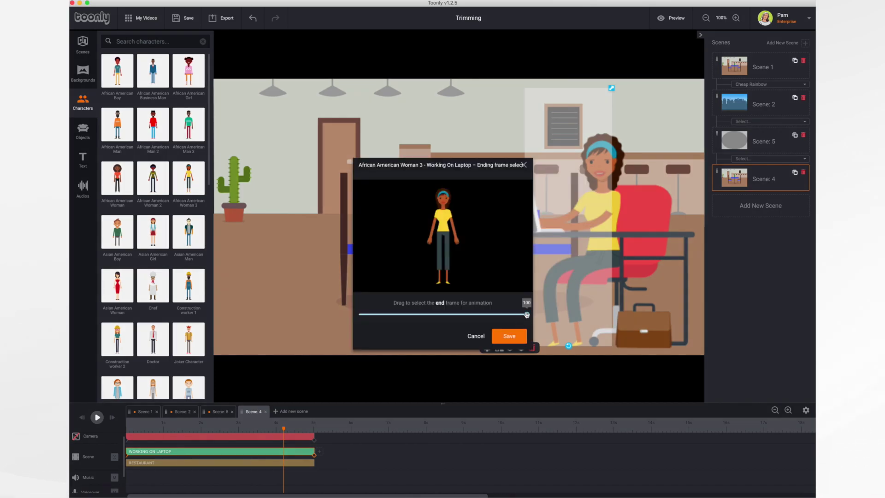
left_click_drag(527, 314, 478, 316)
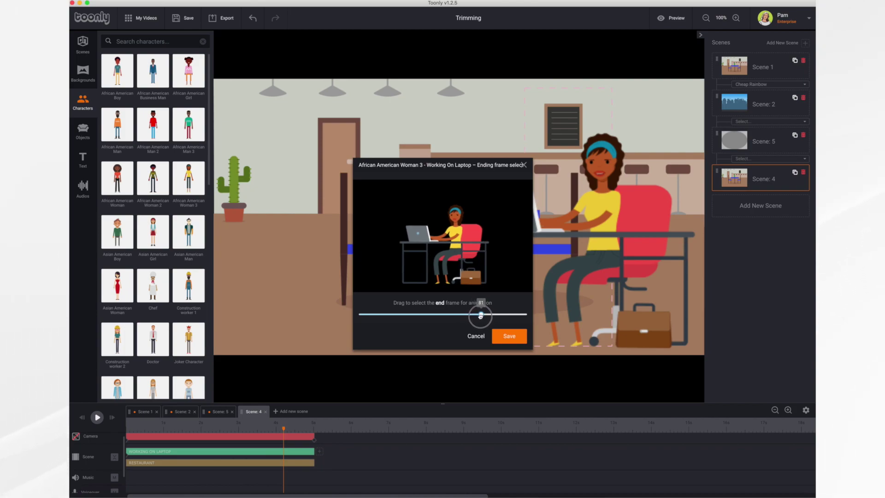
left_click_drag(479, 317, 476, 316)
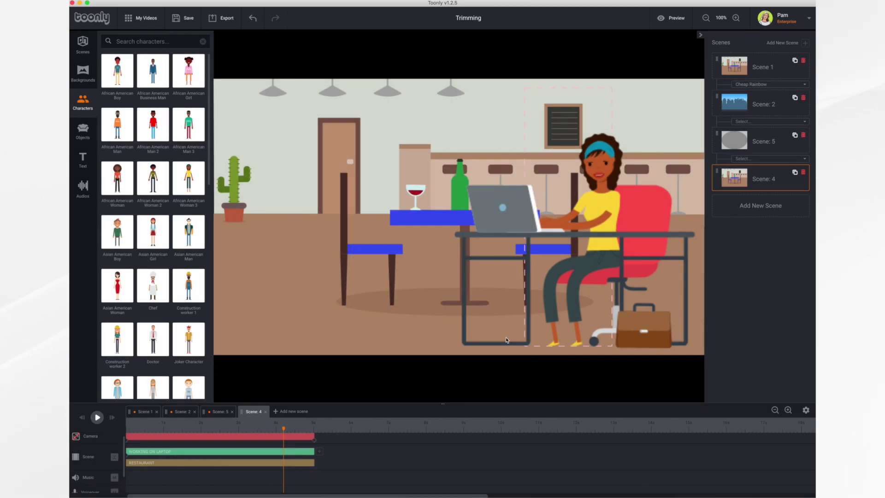
left_click(81, 418)
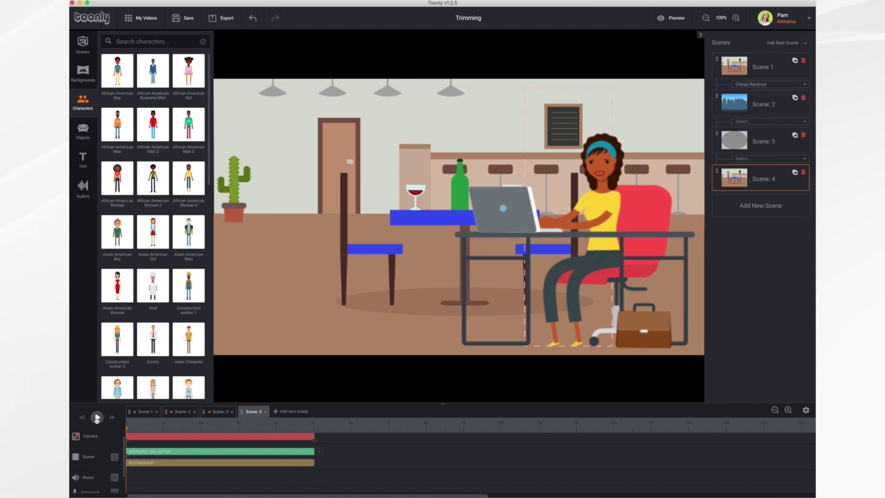
left_click(97, 418)
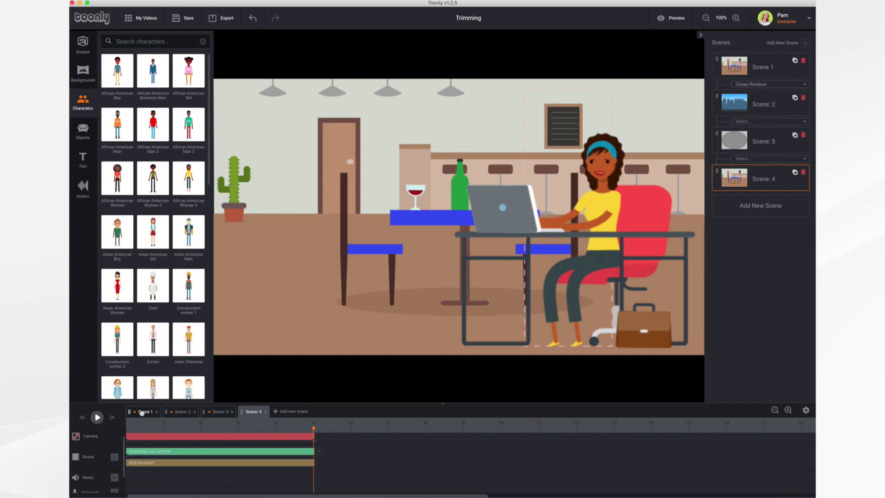
Step: Open Scene 2 and scrub through the two women's marching and dancing clips
left_click(182, 411)
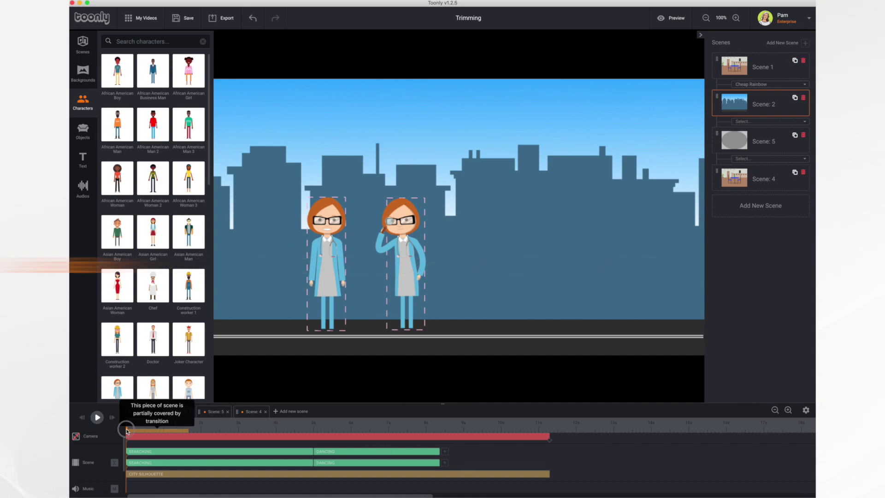
mouse_move(125, 431)
left_mouse_down()
mouse_move(203, 435)
mouse_move(127, 425)
left_mouse_up()
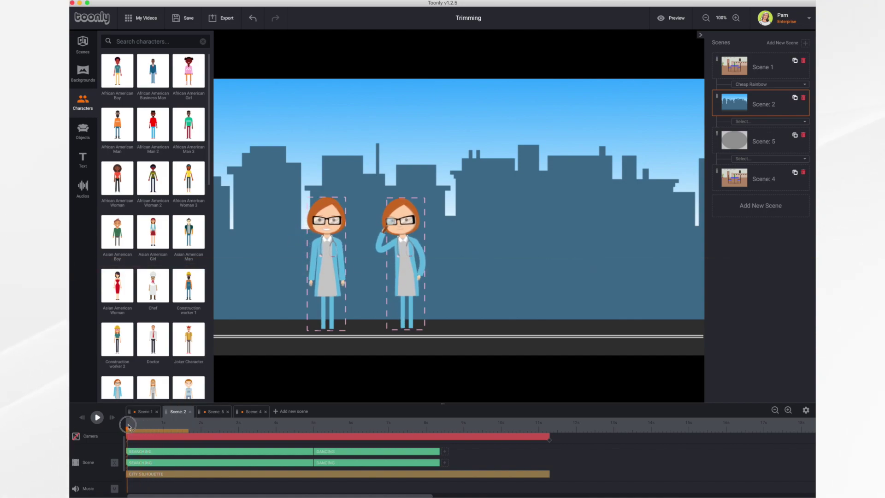
left_click_drag(127, 426, 142, 431)
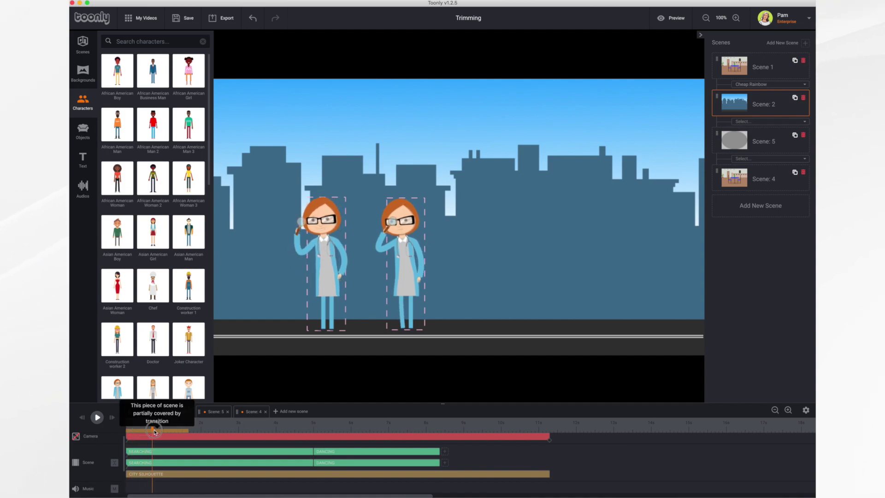
mouse_move(141, 431)
left_mouse_down()
mouse_move(170, 433)
mouse_move(102, 435)
mouse_move(359, 451)
mouse_move(253, 448)
mouse_move(341, 457)
mouse_move(345, 431)
mouse_move(380, 441)
mouse_move(270, 445)
left_mouse_up()
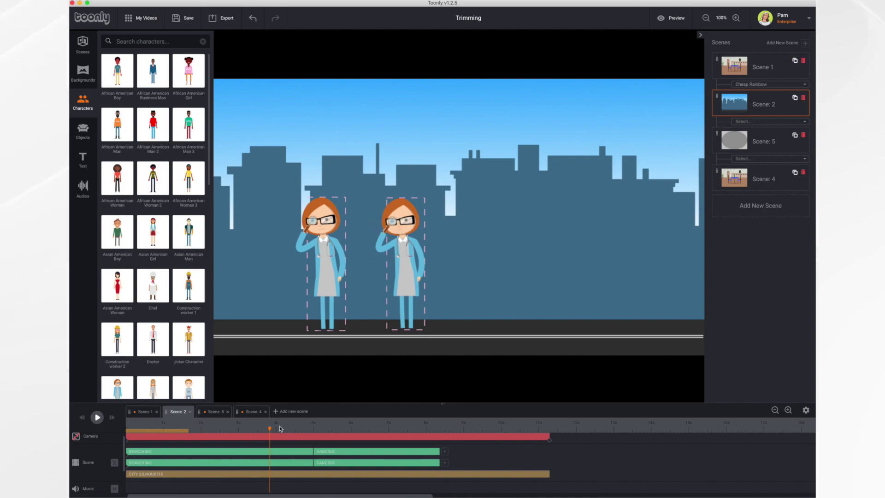
mouse_move(270, 430)
left_mouse_down()
mouse_move(348, 438)
mouse_move(279, 450)
mouse_move(468, 466)
mouse_move(305, 465)
left_mouse_up()
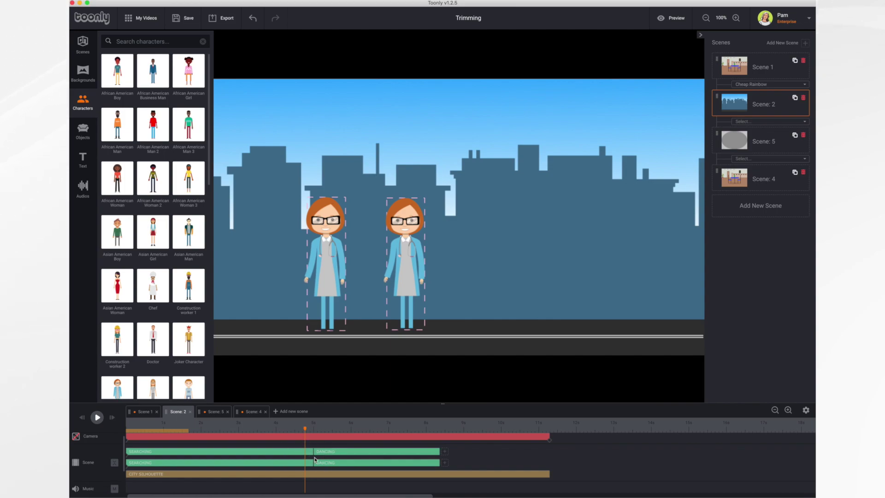
left_click(295, 453)
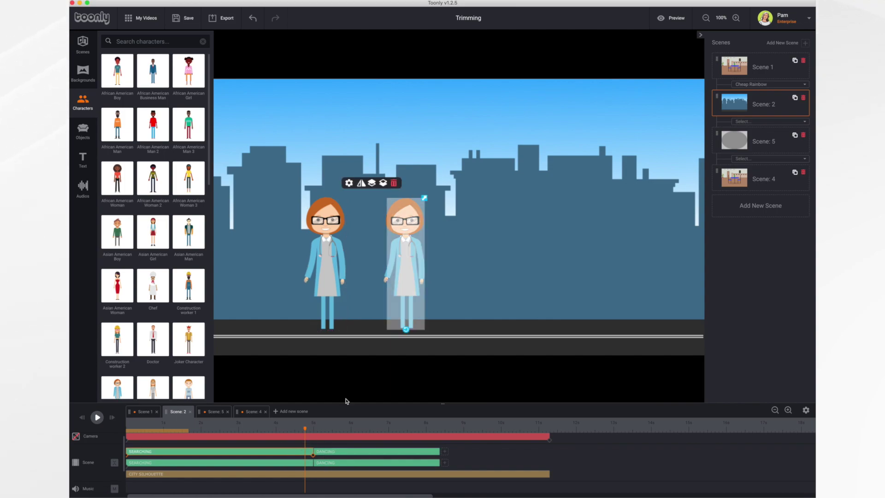
left_click(350, 184)
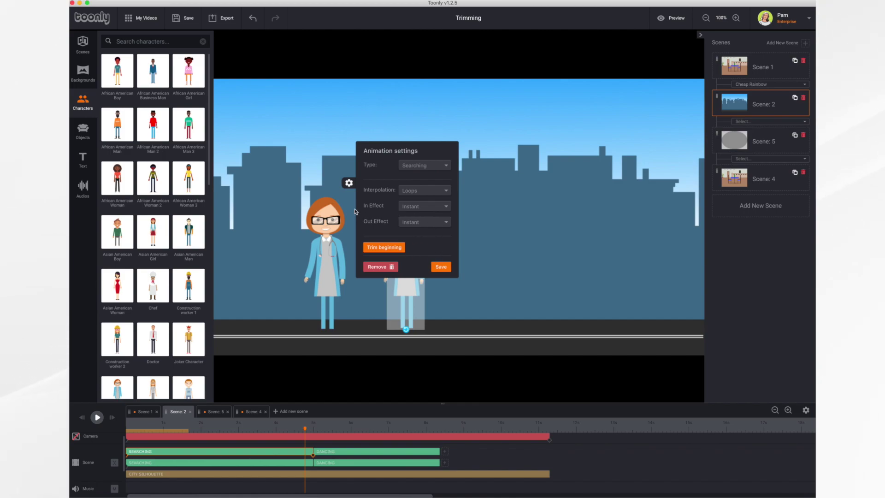
left_click(441, 267)
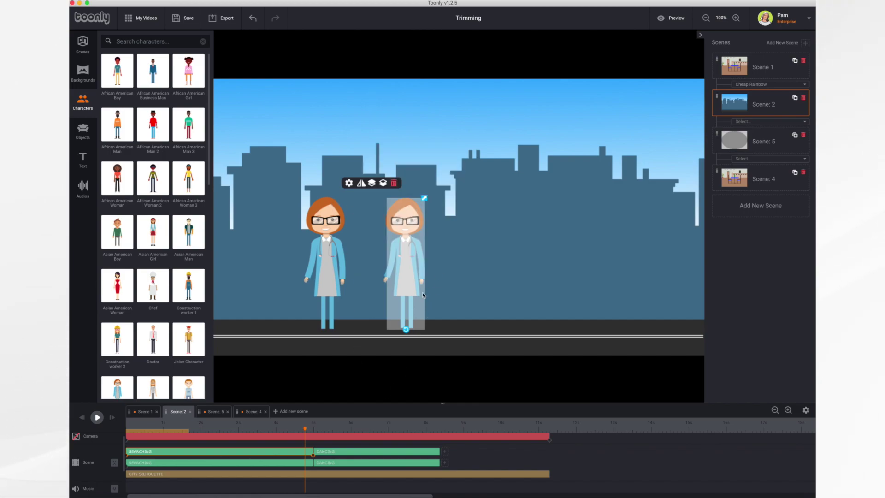
left_click(353, 454)
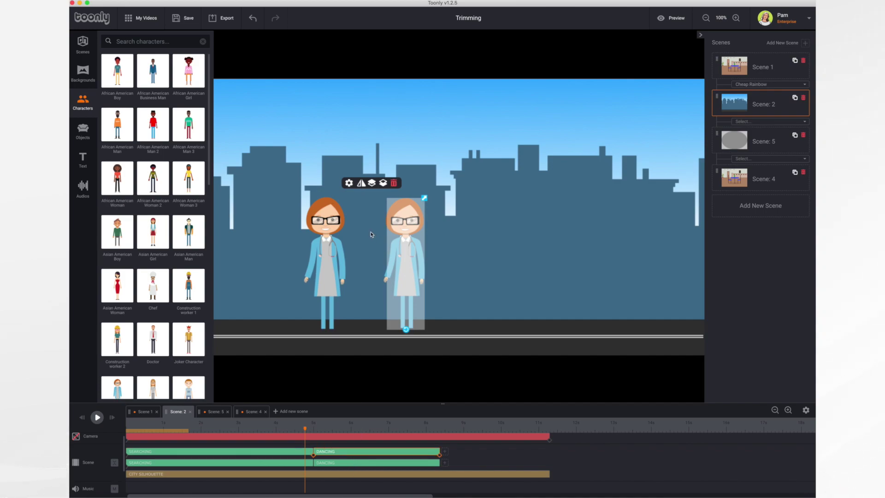
left_click(350, 184)
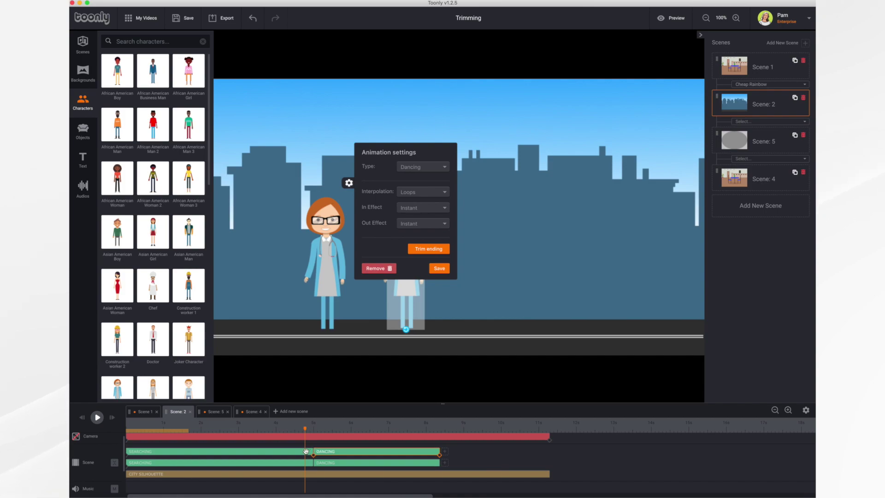
left_click(440, 269)
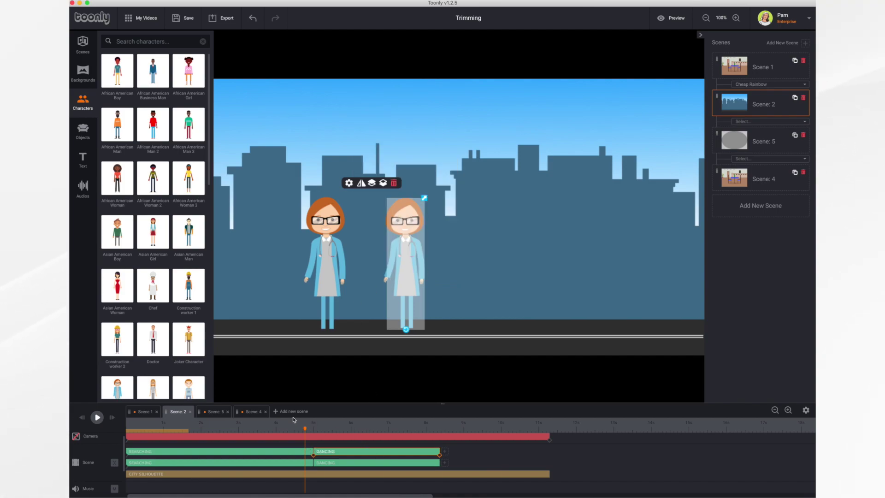
Step: Open Scene 5, play and pause it, then open the boy's IDLE clip settings
left_click(214, 412)
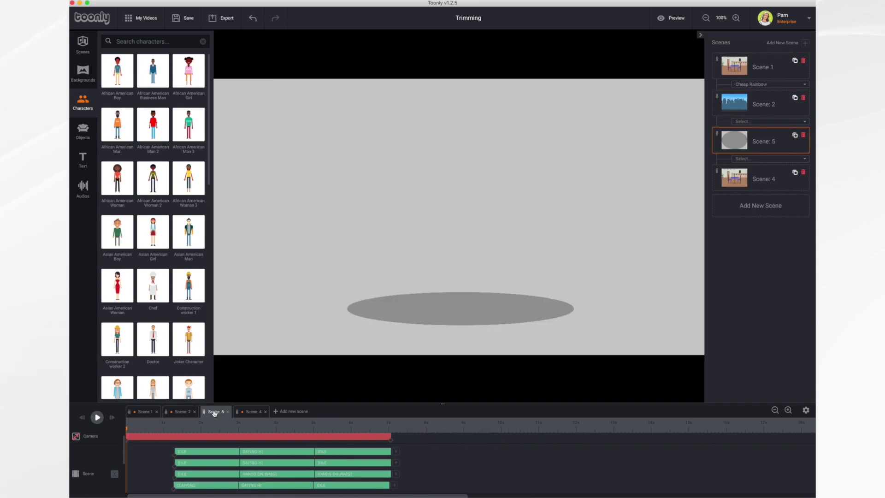
left_click(96, 420)
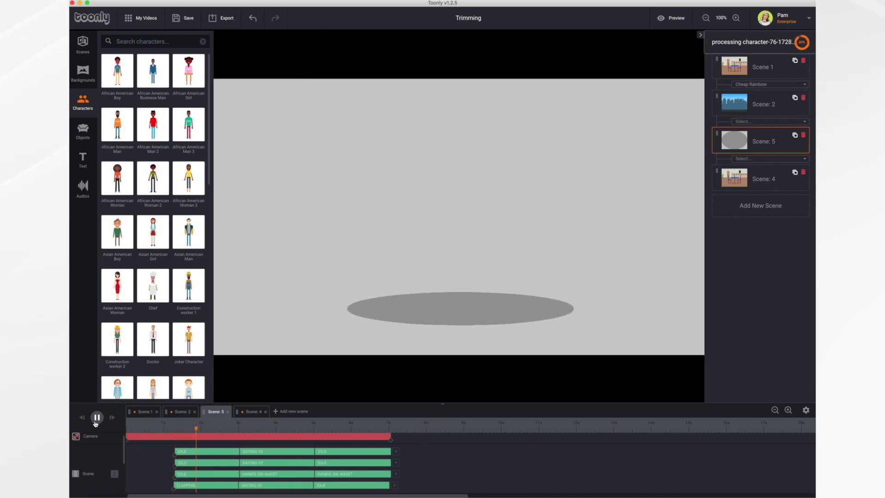
left_click(97, 422)
left_click(208, 453)
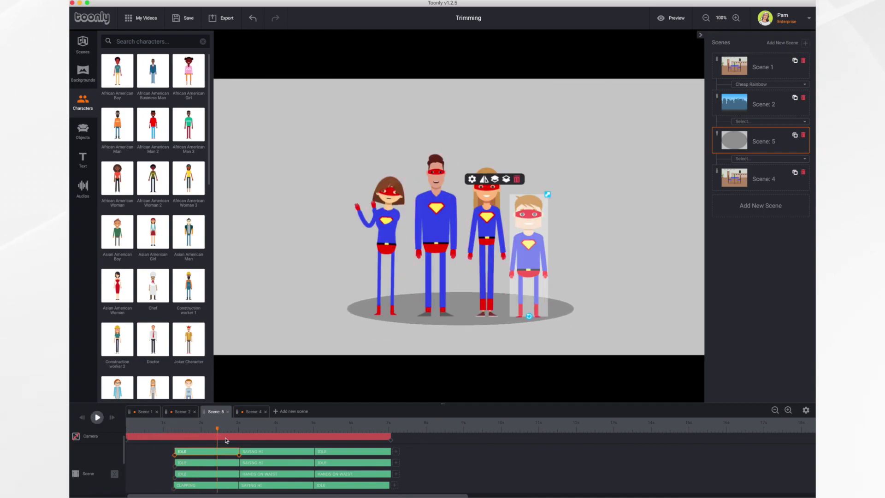
left_click(473, 180)
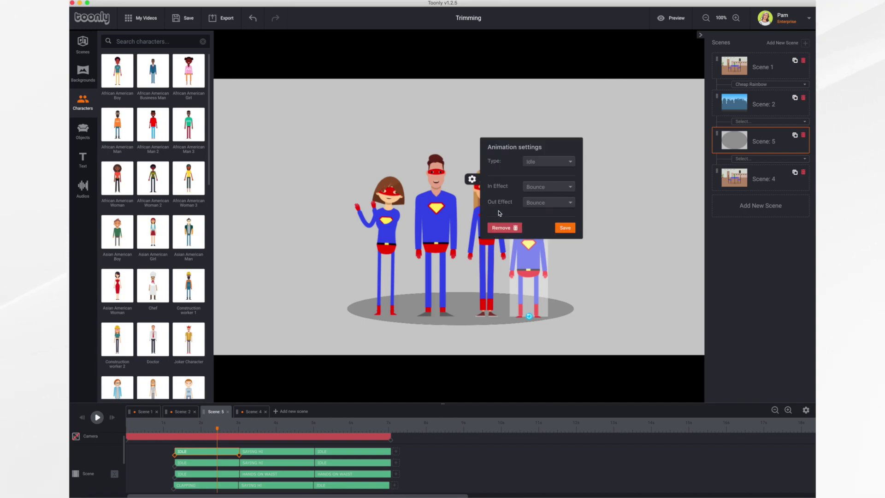